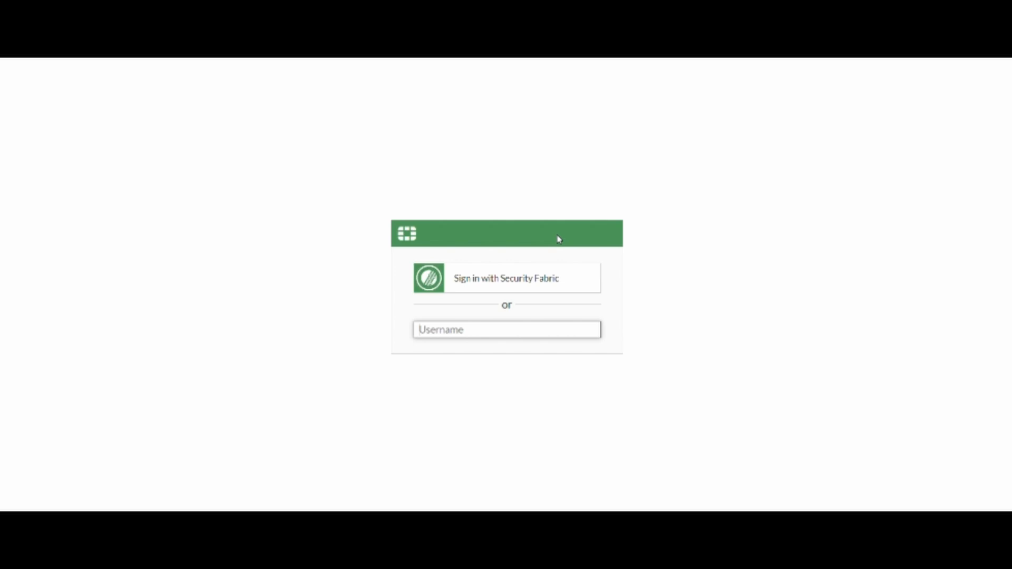
Sign in to FortiGate through Celusion Identity SSO with the account credentials, postponing the remaining setup
{"action": "left_click", "coordinate": [483, 283]}
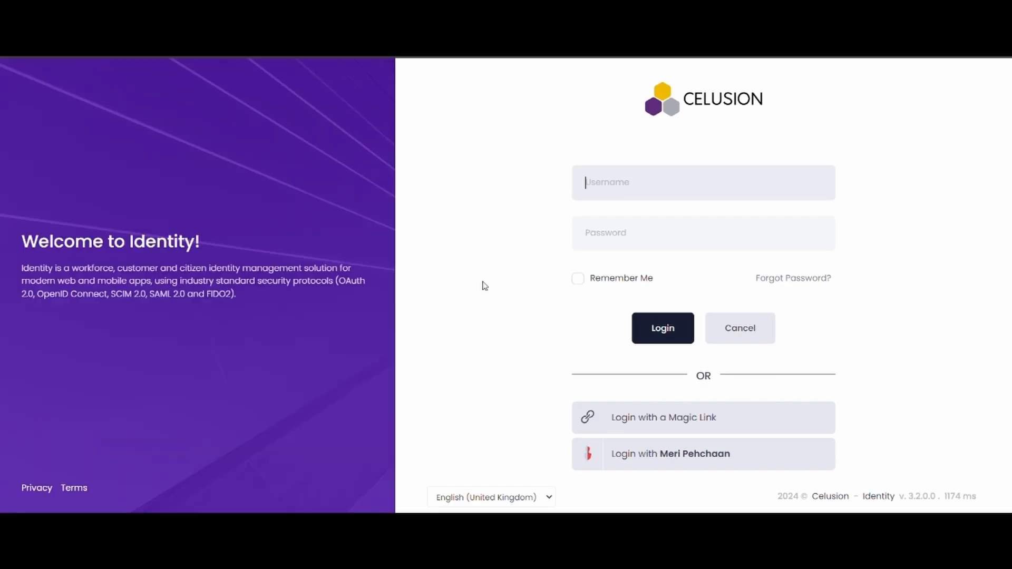
{"action": "type", "text": "fortigatec"}
{"action": "key", "text": "Tab"}
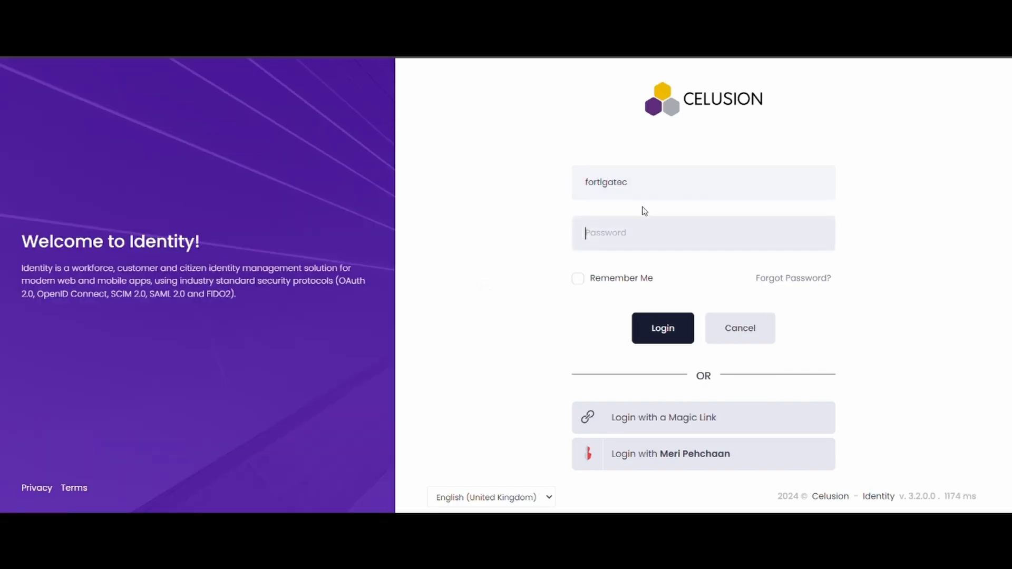
{"action": "type", "text": "•••••••••••••"}
{"action": "left_click", "coordinate": [660, 340]}
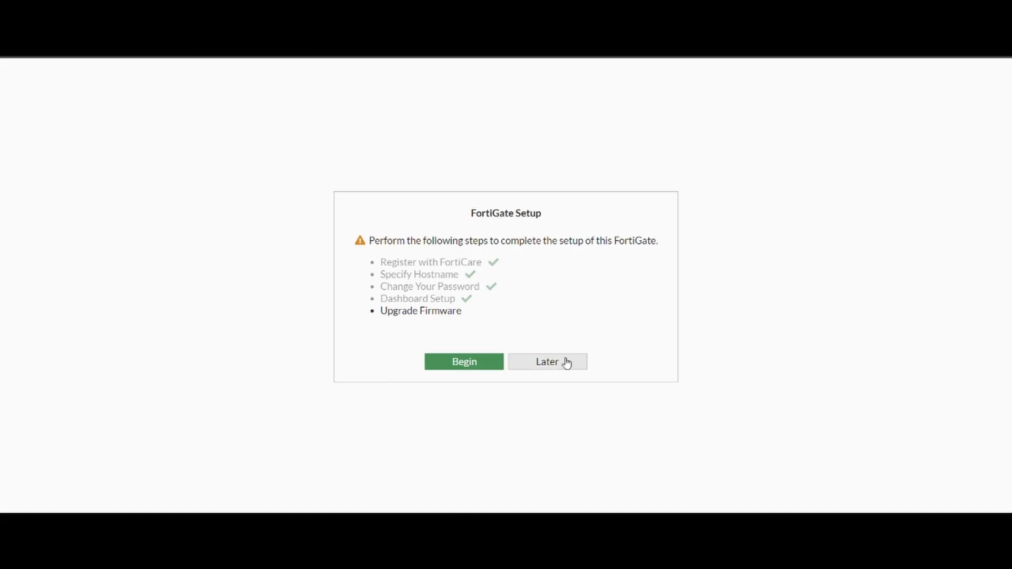
{"action": "left_click", "coordinate": [563, 362]}
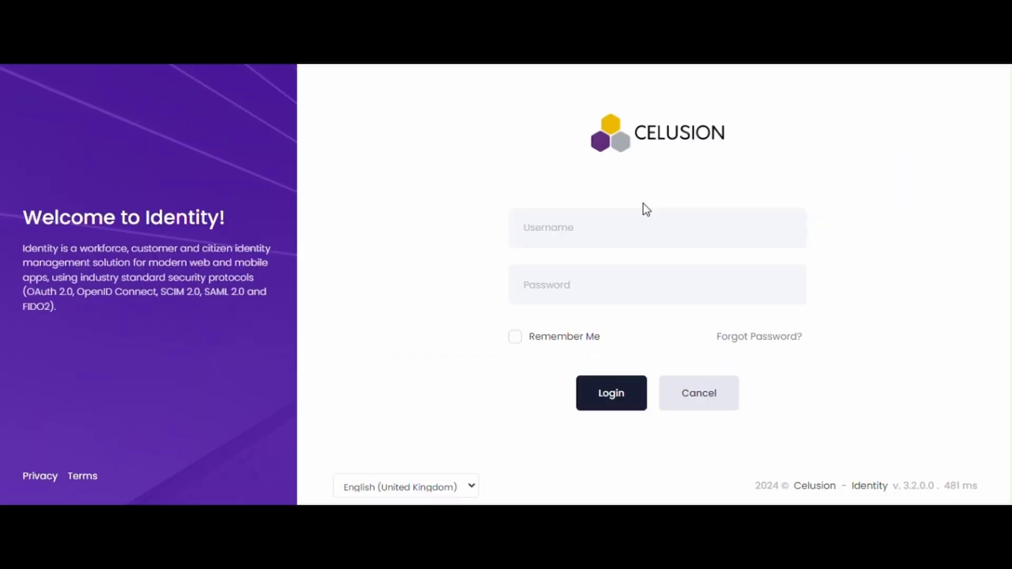
Log in to Celusion Identity with the administrator e-mail and password
{"action": "left_click", "coordinate": [596, 229]}
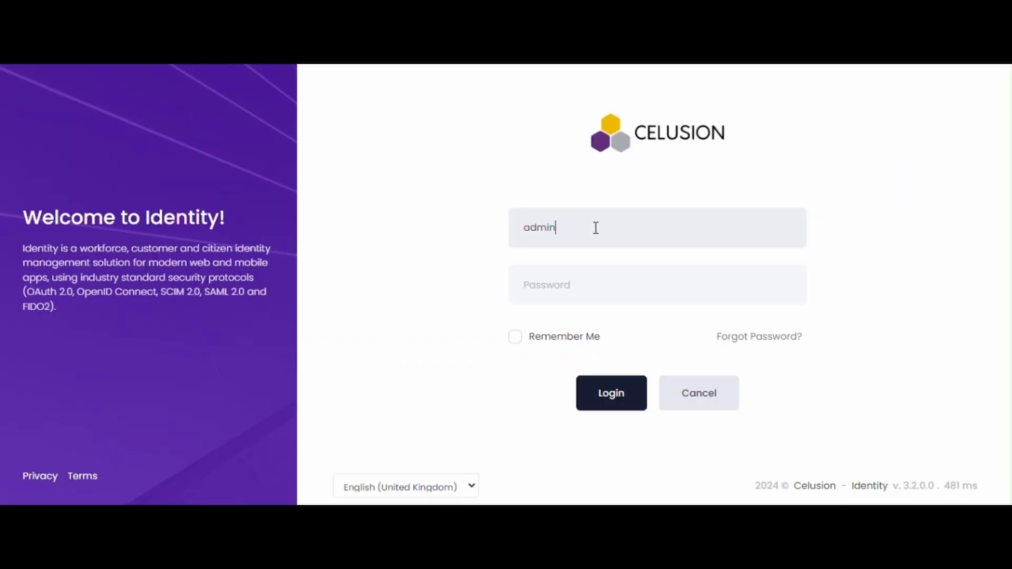
{"action": "key", "text": "Tab"}
{"action": "type", "text": "********"}
{"action": "key", "text": "ctrl+v"}
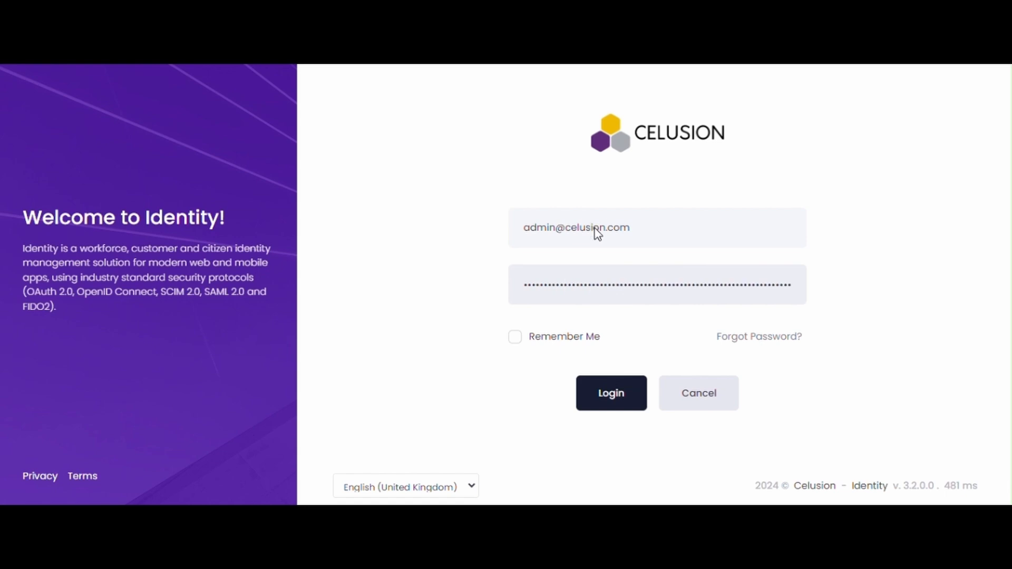
{"action": "key", "text": "Return"}
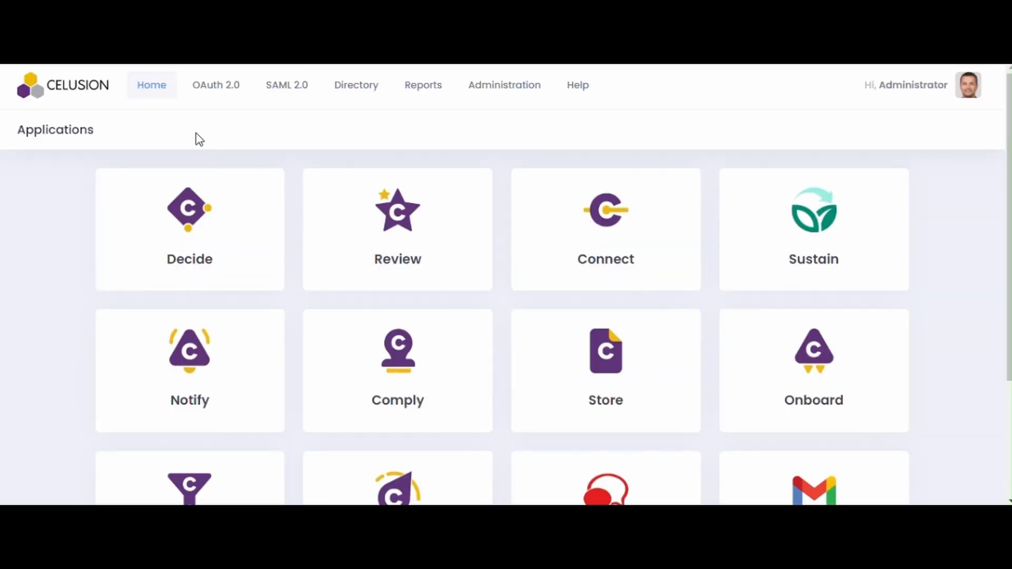
View the SAML 2.0 IdP Server Profile with its entity ID, SSO, logout and metadata URLs
{"action": "mouse_move", "coordinate": [283, 96]}
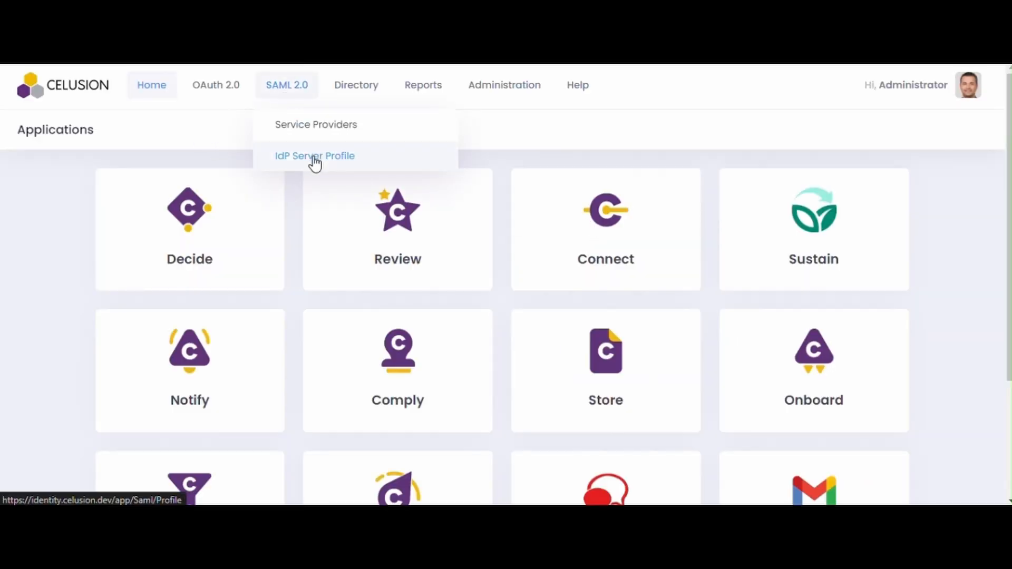
{"action": "left_click", "coordinate": [315, 158]}
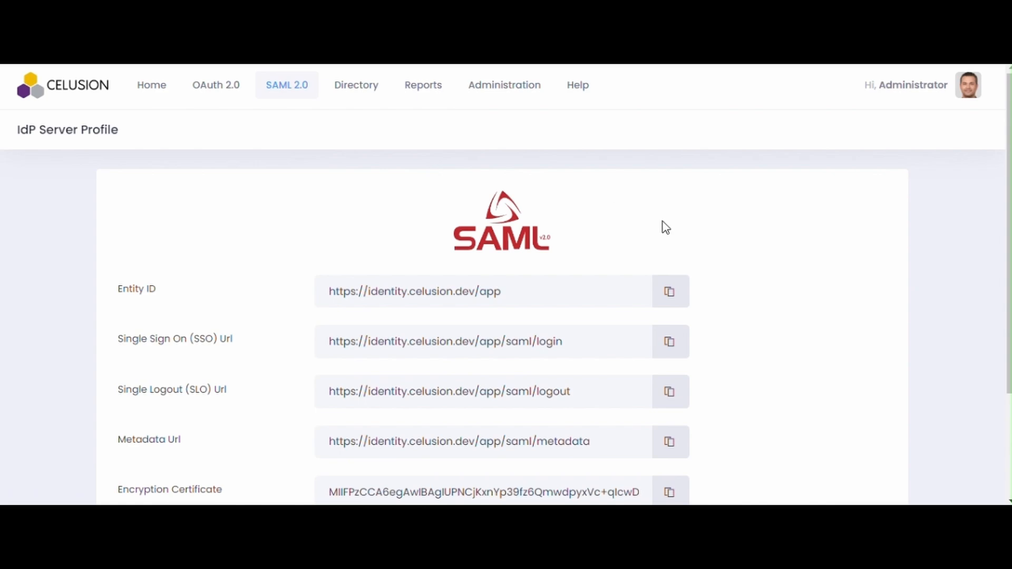
{"action": "scroll", "coordinate": [665, 228], "scroll_direction": "down", "scroll_amount": 2}
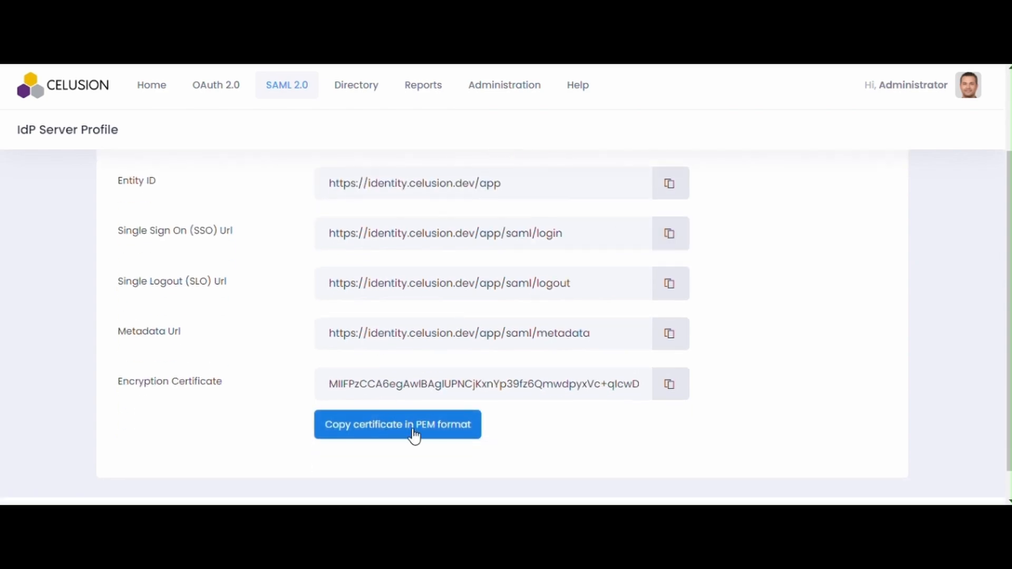
{"action": "scroll", "coordinate": [766, 242], "scroll_direction": "up", "scroll_amount": 2}
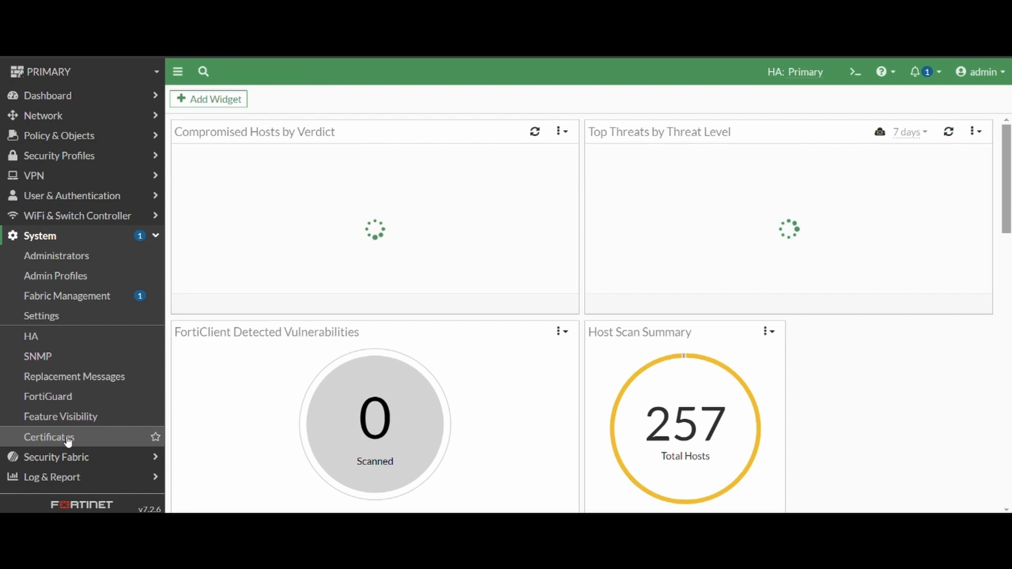
Import identity-idp.pem as remote certificate REMOTE_Cert_1 and select it in the certificate list
{"action": "left_click", "coordinate": [68, 439]}
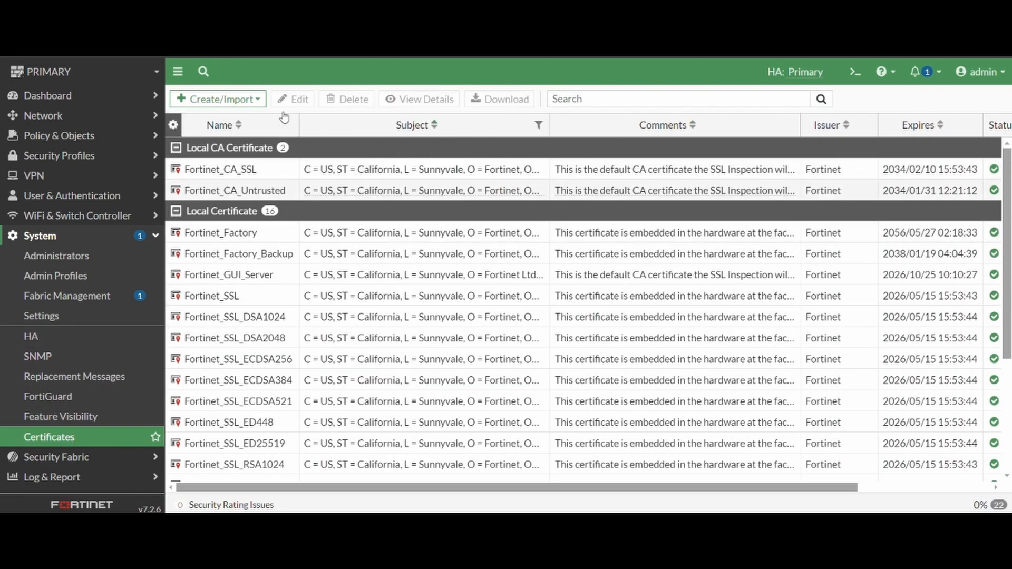
{"action": "left_click", "coordinate": [260, 100]}
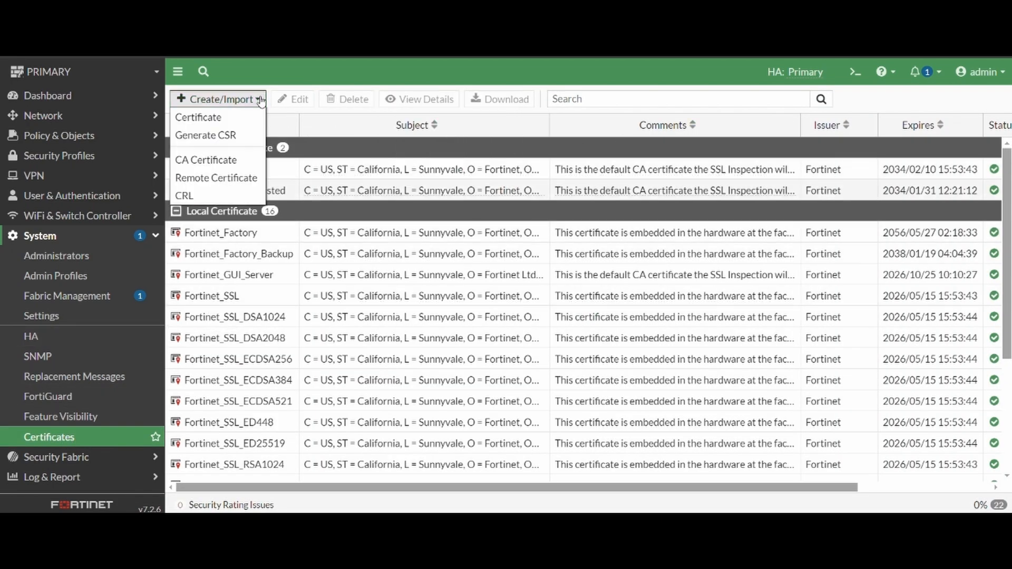
{"action": "left_click", "coordinate": [253, 181]}
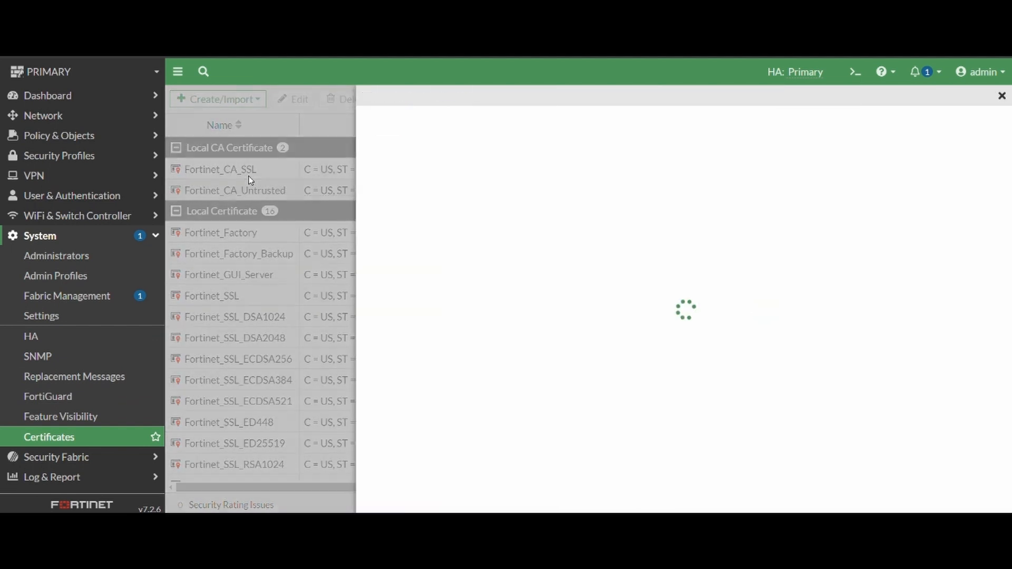
{"action": "left_click", "coordinate": [451, 138]}
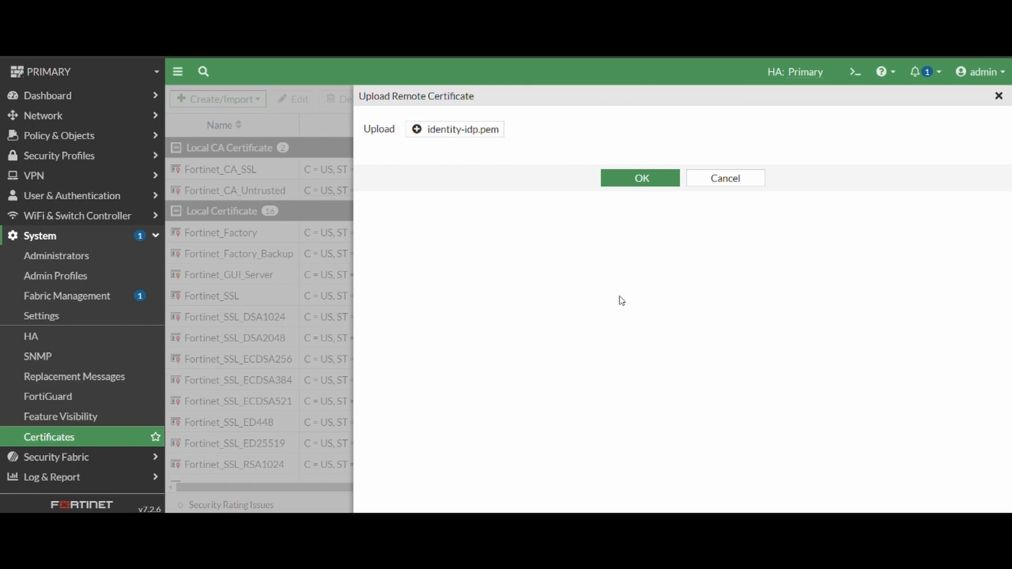
{"action": "left_click", "coordinate": [641, 182]}
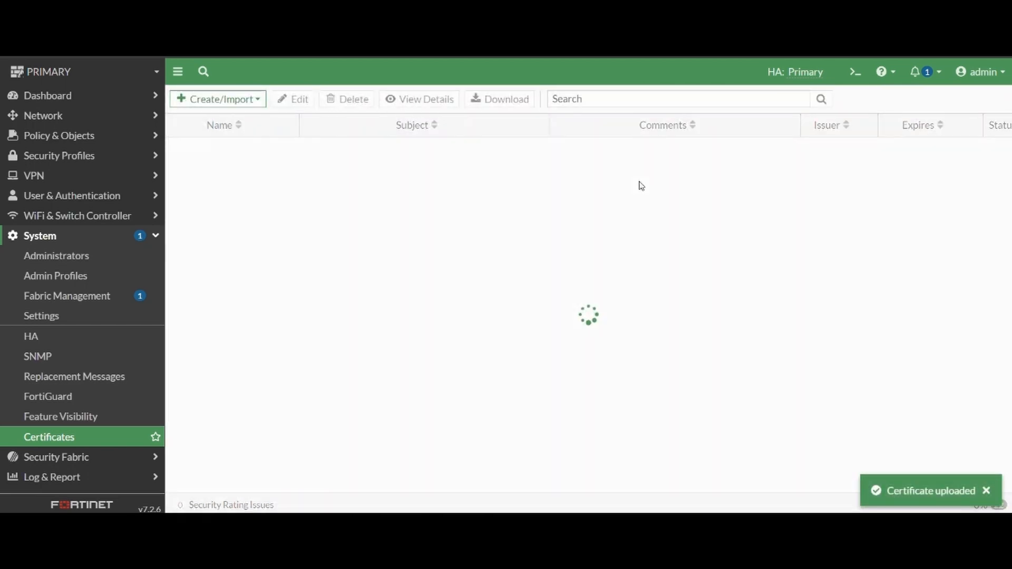
{"action": "scroll", "coordinate": [503, 397], "scroll_direction": "down", "scroll_amount": 2}
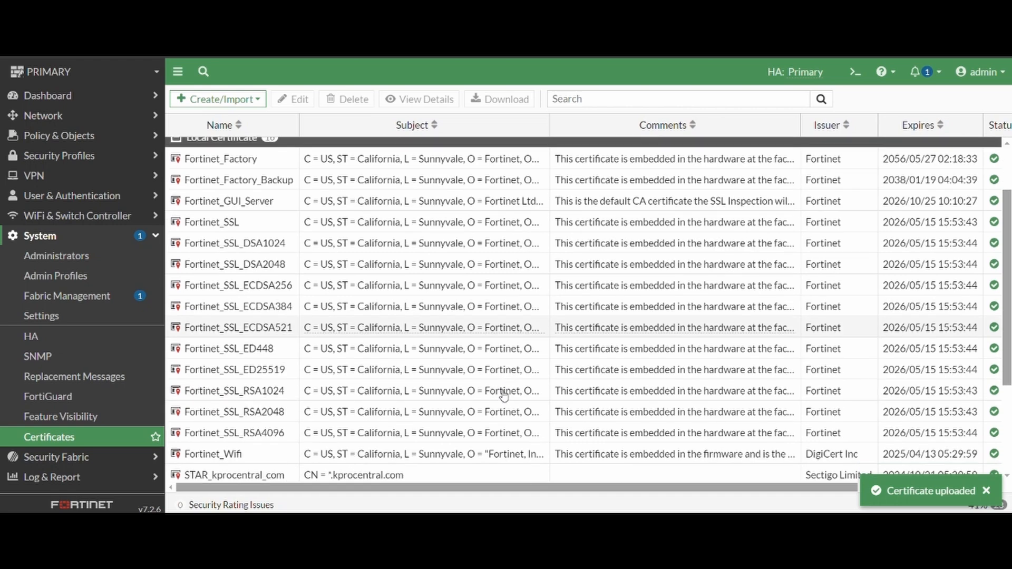
{"action": "scroll", "coordinate": [504, 396], "scroll_direction": "down", "scroll_amount": 3}
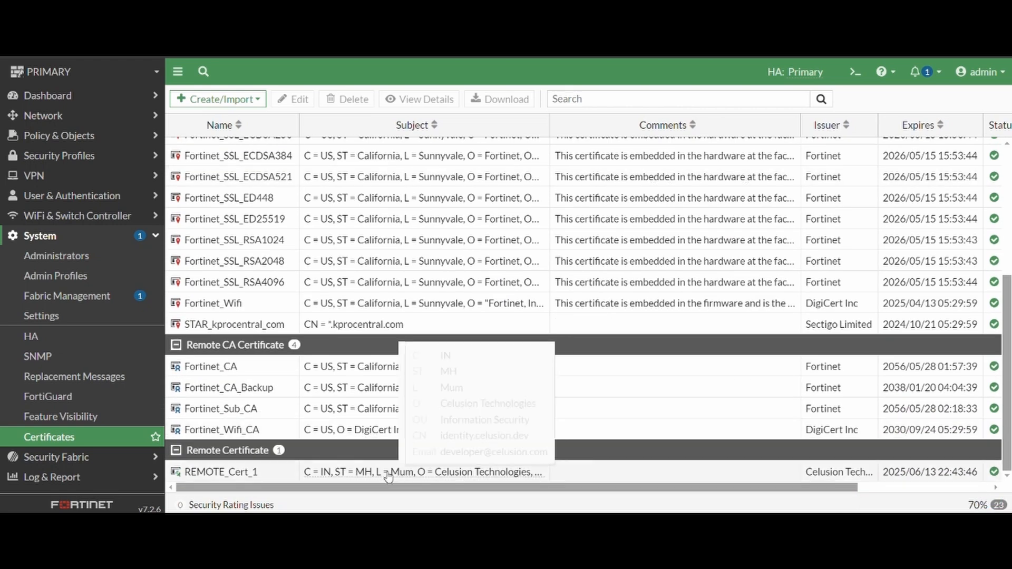
{"action": "mouse_move", "coordinate": [369, 476]}
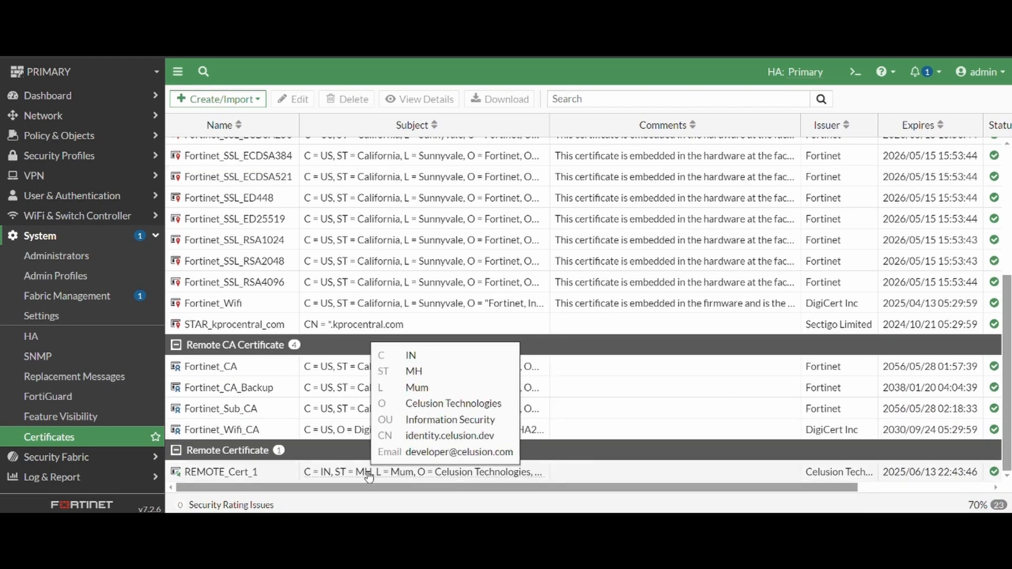
{"action": "left_click", "coordinate": [252, 477]}
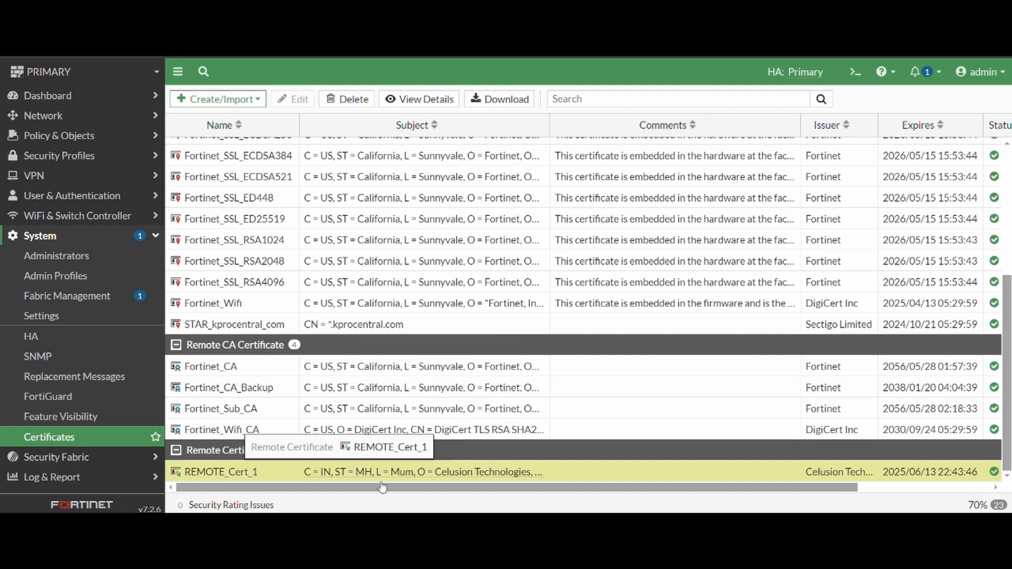
Save Security Fabric SAML SSO as Service Provider using REMOTE_Cert_1 and Celusion Identity's IdP URLs
{"action": "left_click", "coordinate": [57, 457]}
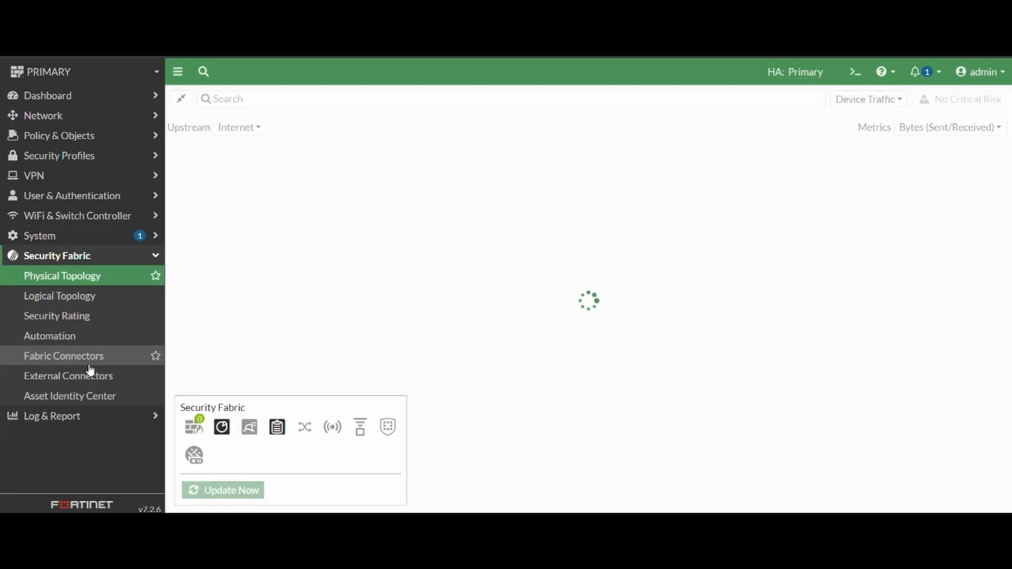
{"action": "left_click", "coordinate": [76, 356]}
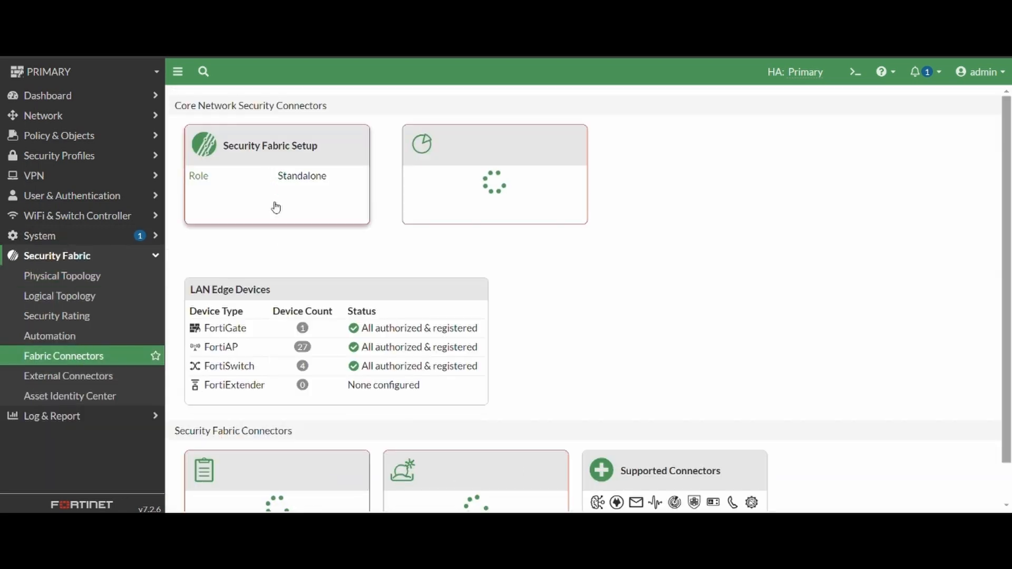
{"action": "left_click", "coordinate": [295, 171]}
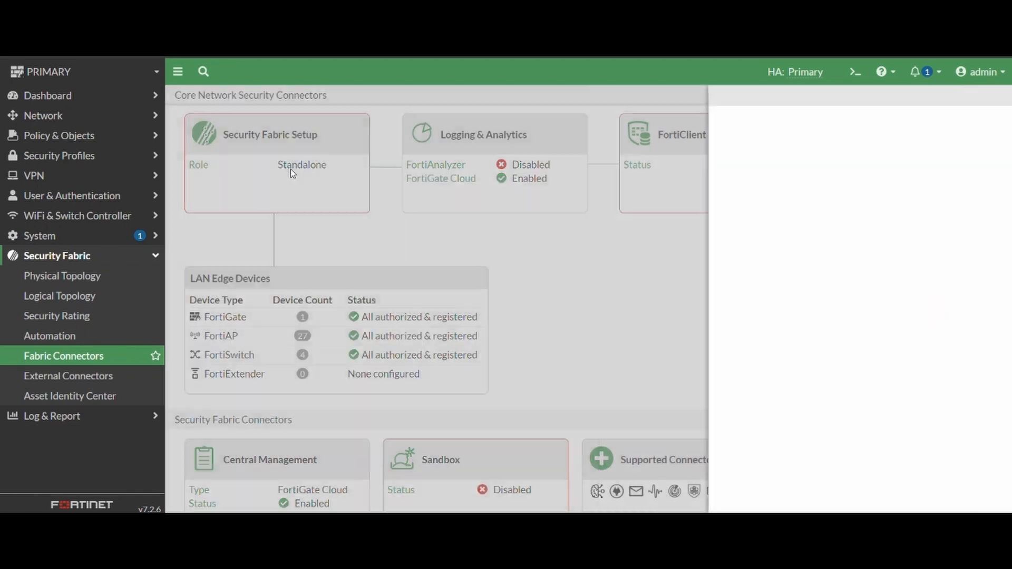
{"action": "scroll", "coordinate": [580, 401], "scroll_direction": "down", "scroll_amount": 2}
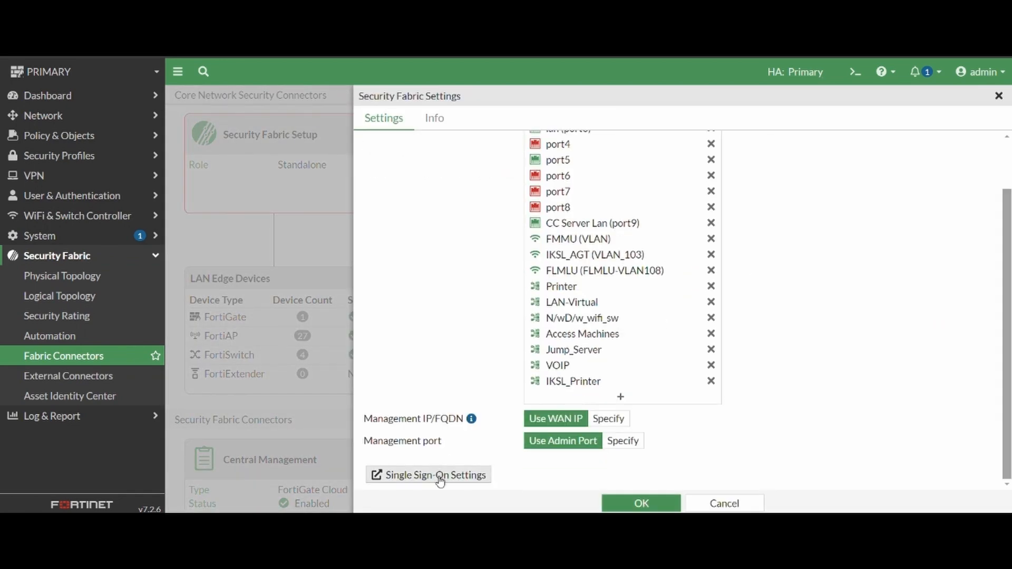
{"action": "left_click", "coordinate": [403, 474]}
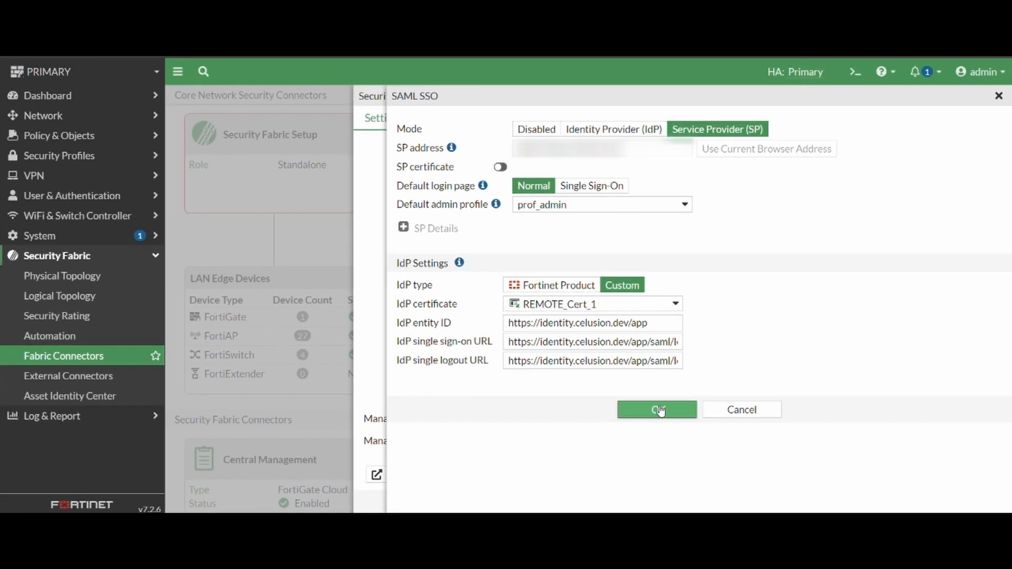
{"action": "left_click", "coordinate": [659, 411]}
{"action": "left_click", "coordinate": [655, 502]}
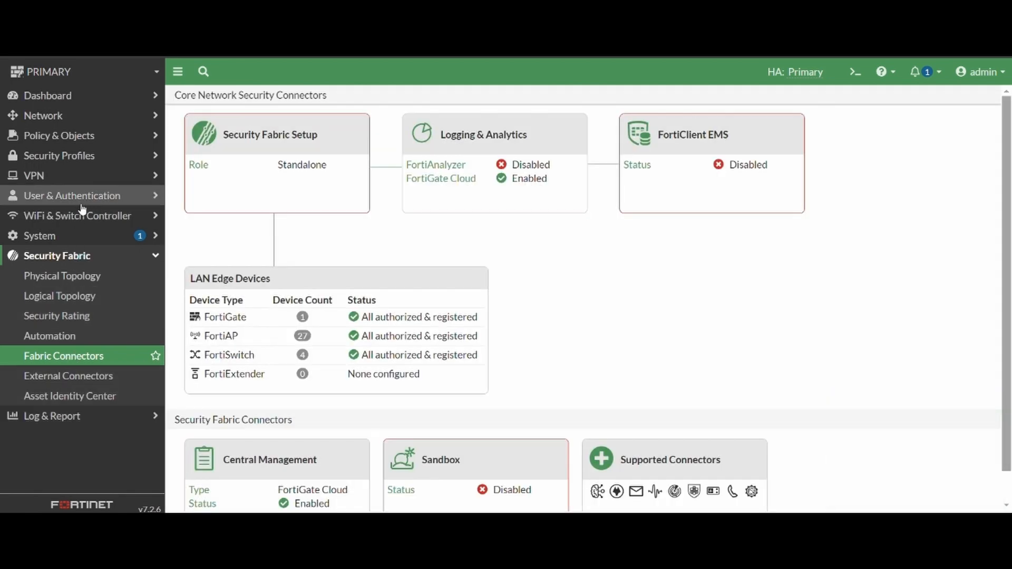
{"action": "left_click", "coordinate": [80, 200]}
{"action": "left_click", "coordinate": [83, 204]}
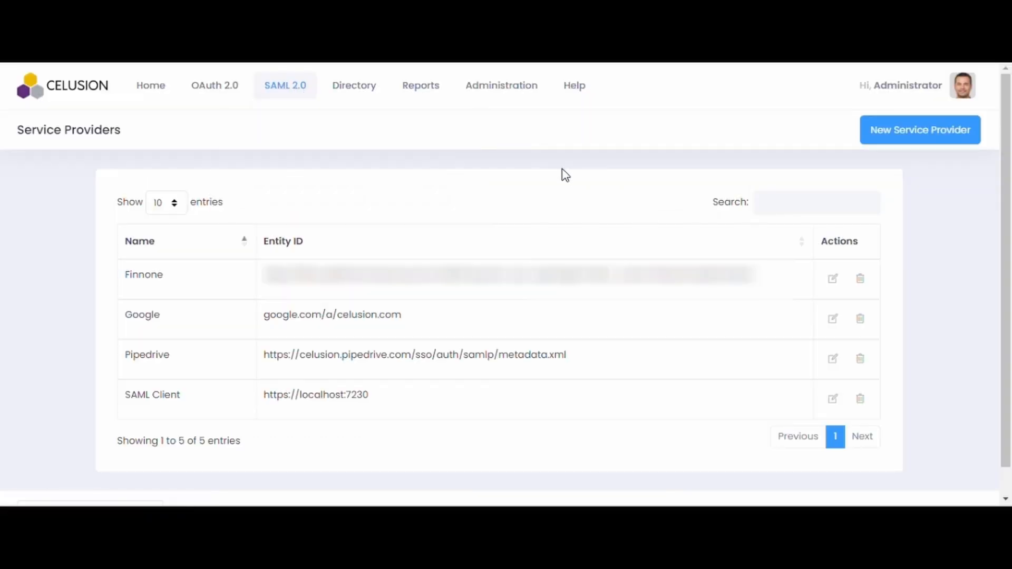
{"action": "left_click", "coordinate": [923, 134]}
{"action": "left_click", "coordinate": [317, 268]}
{"action": "type", "text": "http://fortigate"}
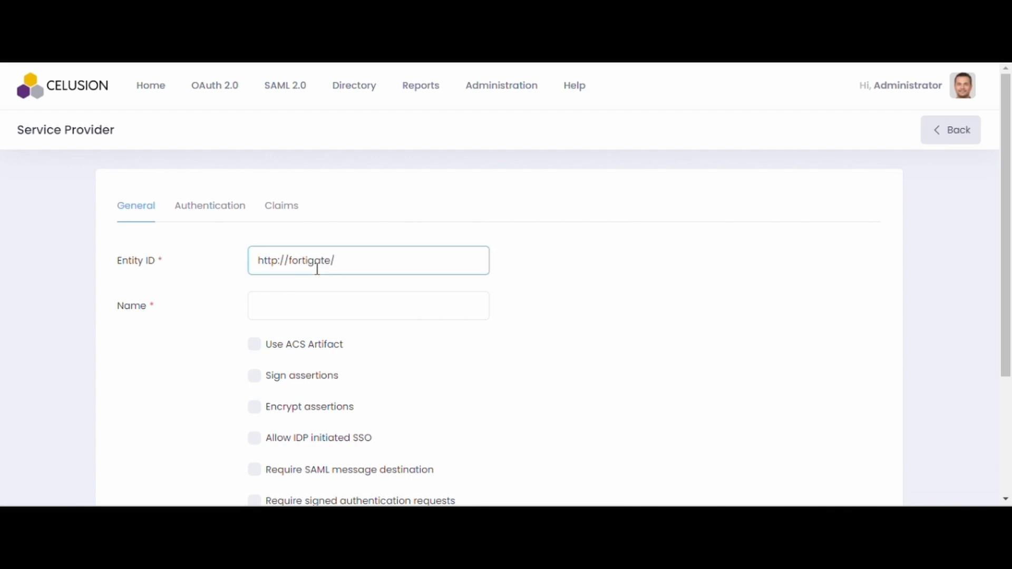
{"action": "type", "text": "/metadata"}
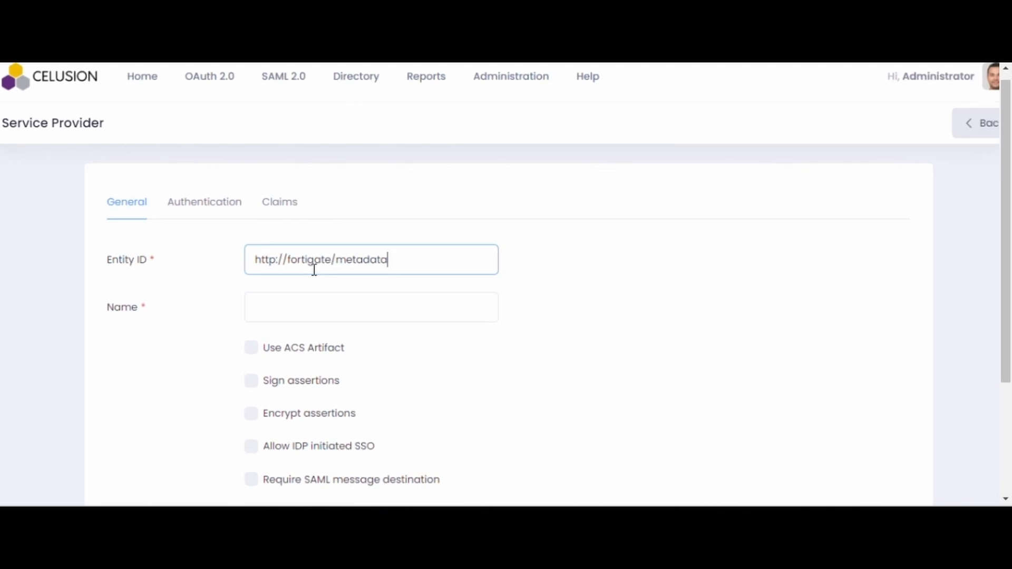
{"action": "left_click", "coordinate": [295, 307]}
{"action": "type", "text": "Fortigate"}
{"action": "left_click", "coordinate": [221, 207]}
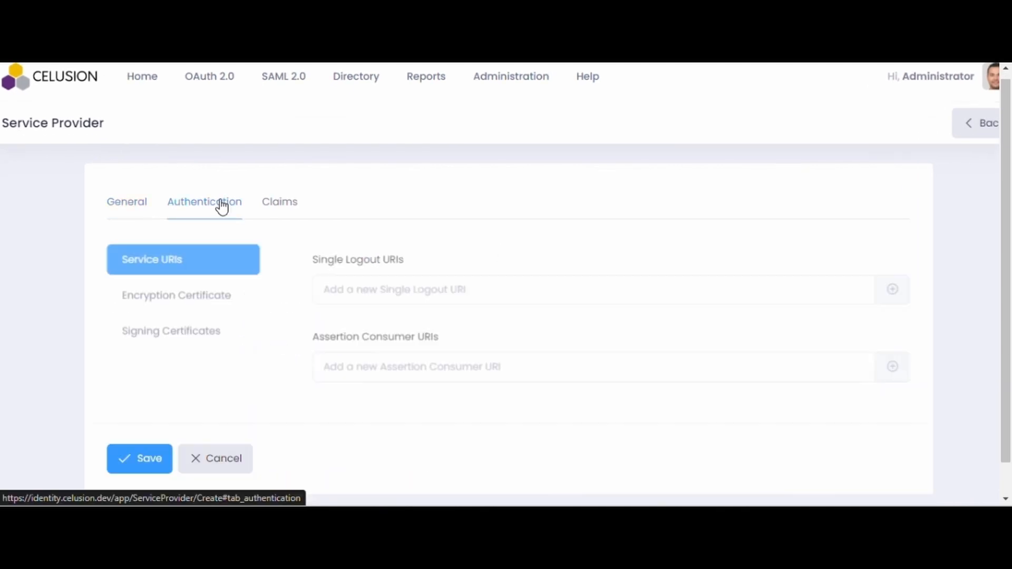
{"action": "left_click", "coordinate": [420, 289]}
{"action": "type", "text": "https:"}
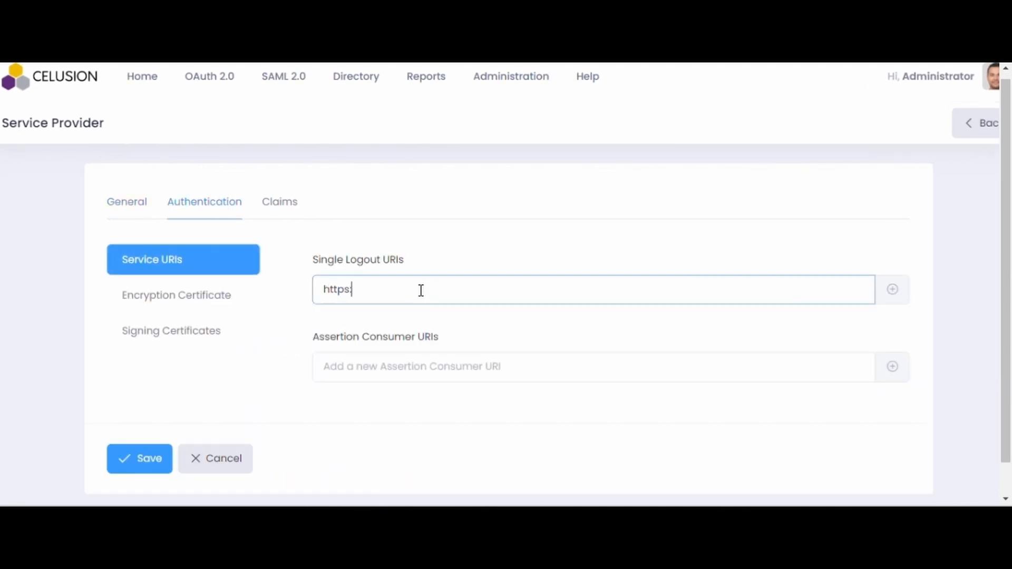
{"action": "type", "text": "//fortigate/saml/?sls"}
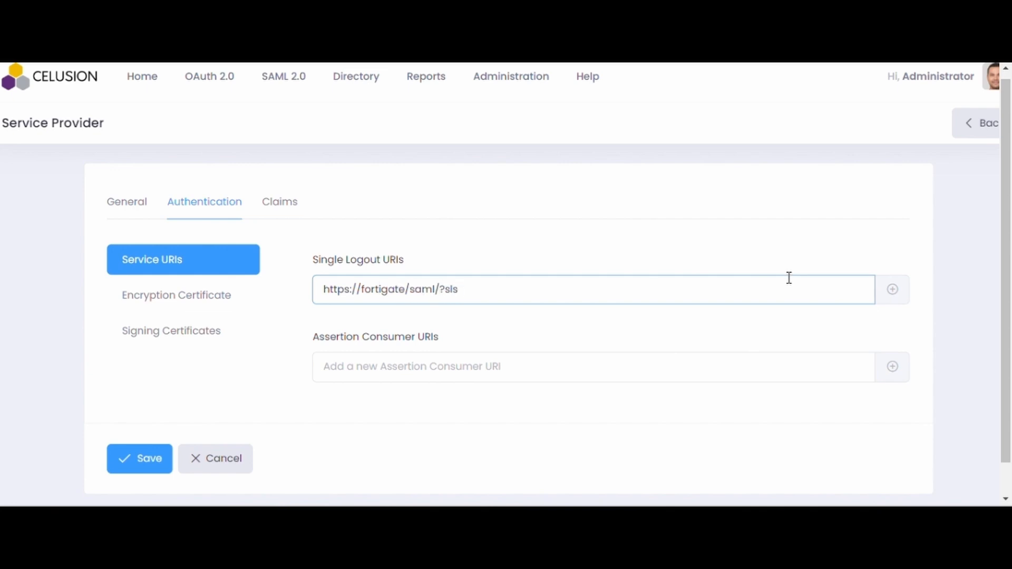
{"action": "left_click", "coordinate": [899, 293]}
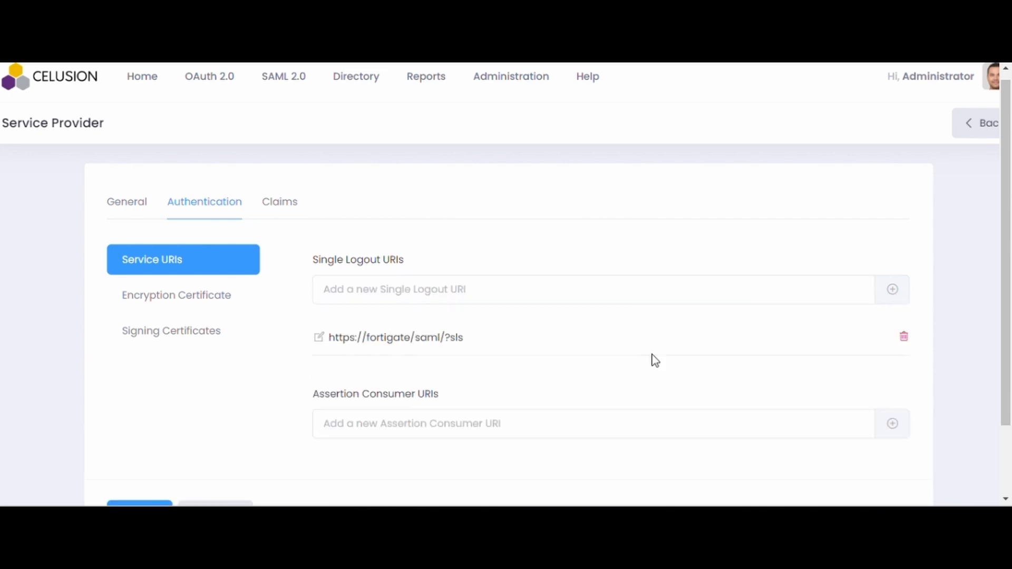
{"action": "left_click", "coordinate": [422, 427]}
{"action": "type", "text": "https:"}
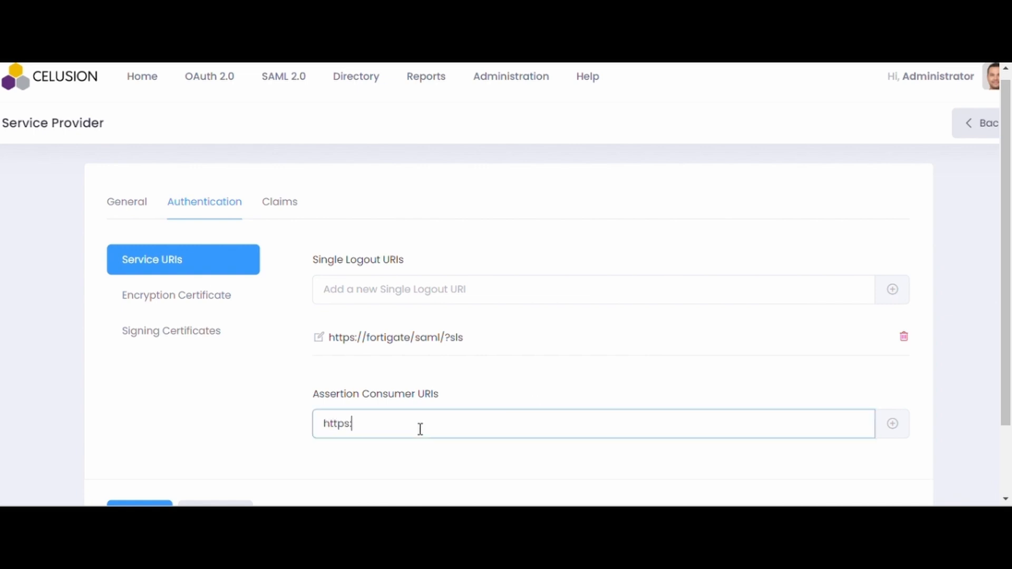
{"action": "type", "text": "//fortigate/saml/?acs"}
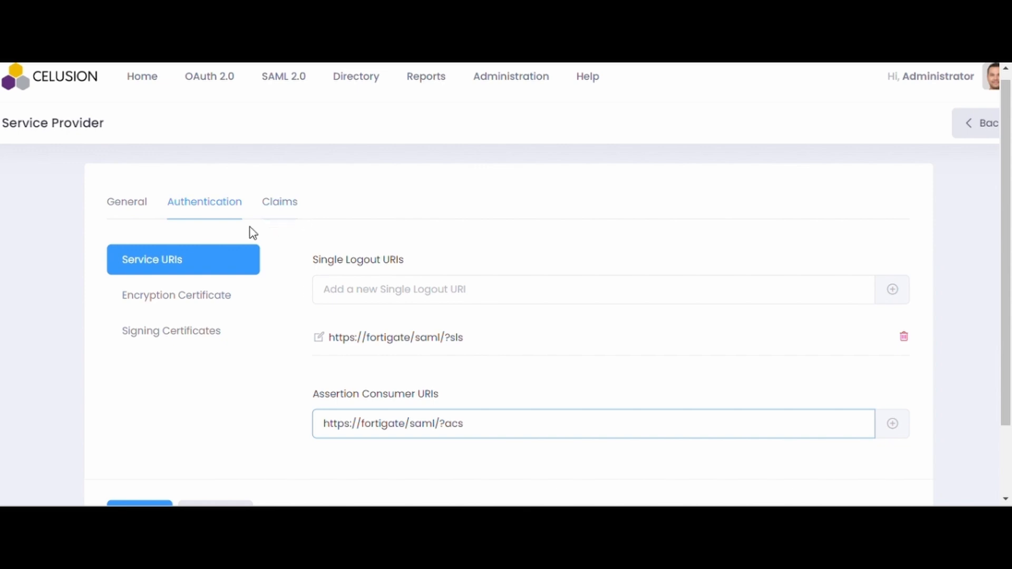
Add a Username claim with value 'Username' and save the Fortigate service provider
{"action": "left_click", "coordinate": [289, 204]}
{"action": "scroll", "coordinate": [491, 292], "scroll_direction": "down", "scroll_amount": 1}
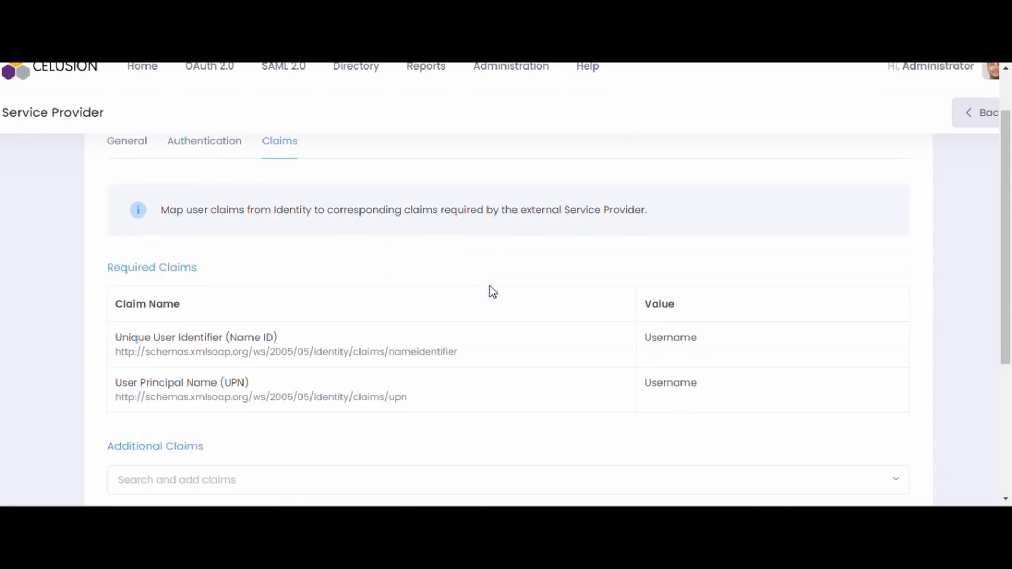
{"action": "scroll", "coordinate": [447, 391], "scroll_direction": "down", "scroll_amount": 2}
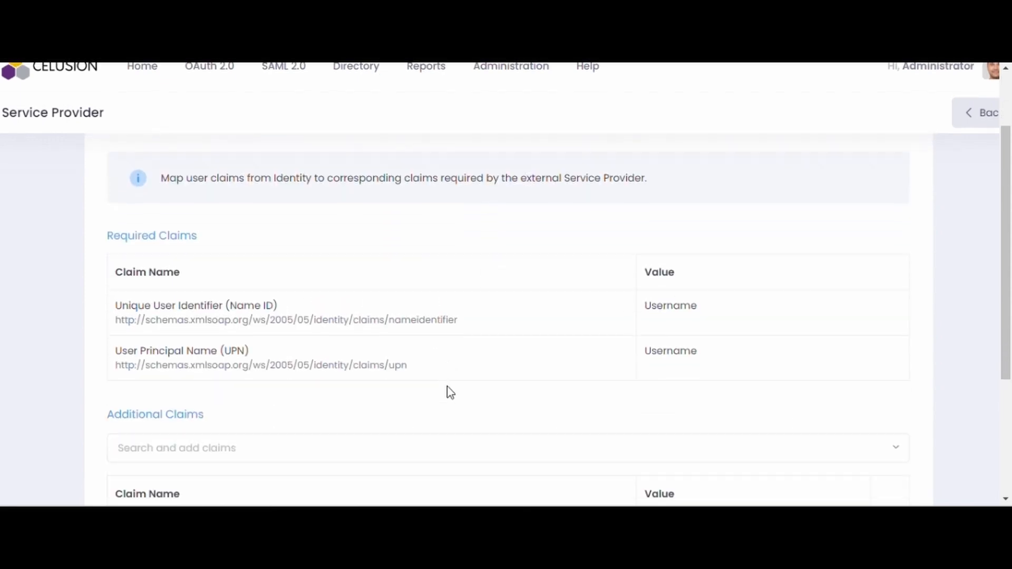
{"action": "left_click", "coordinate": [315, 382]}
{"action": "type", "text": "Userna"}
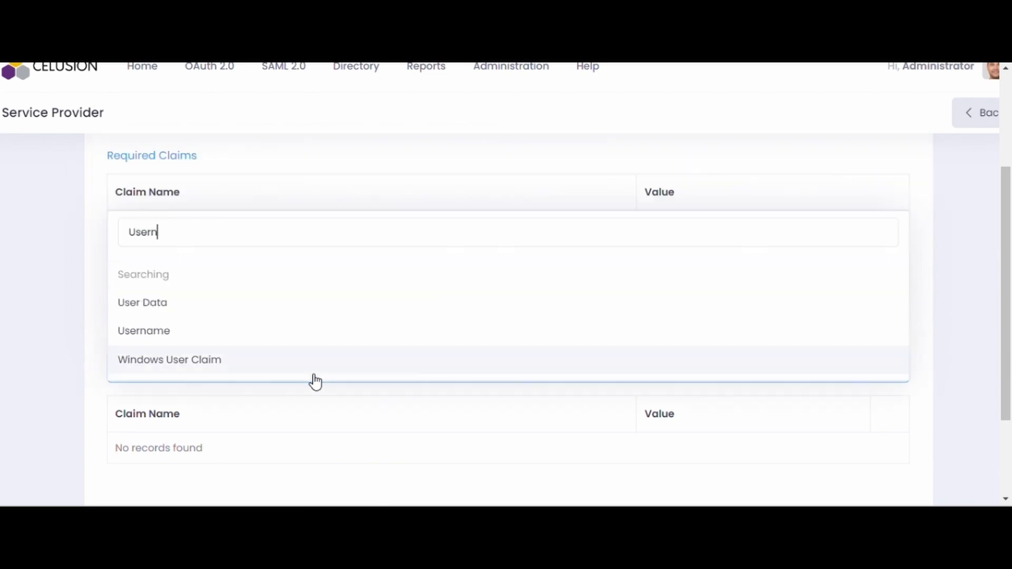
{"action": "left_click", "coordinate": [197, 330]}
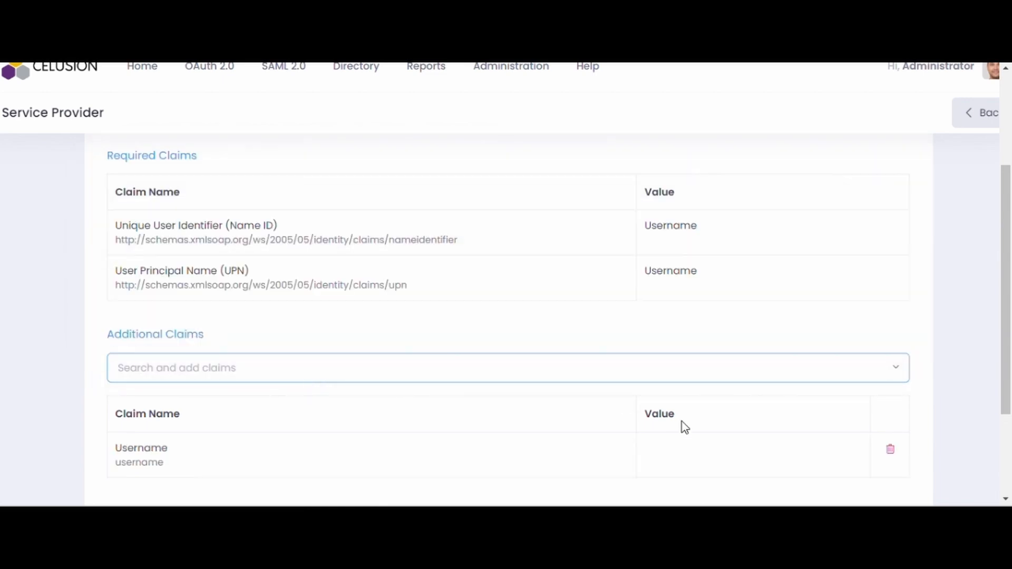
{"action": "left_click", "coordinate": [679, 453]}
{"action": "type", "text": "Username"}
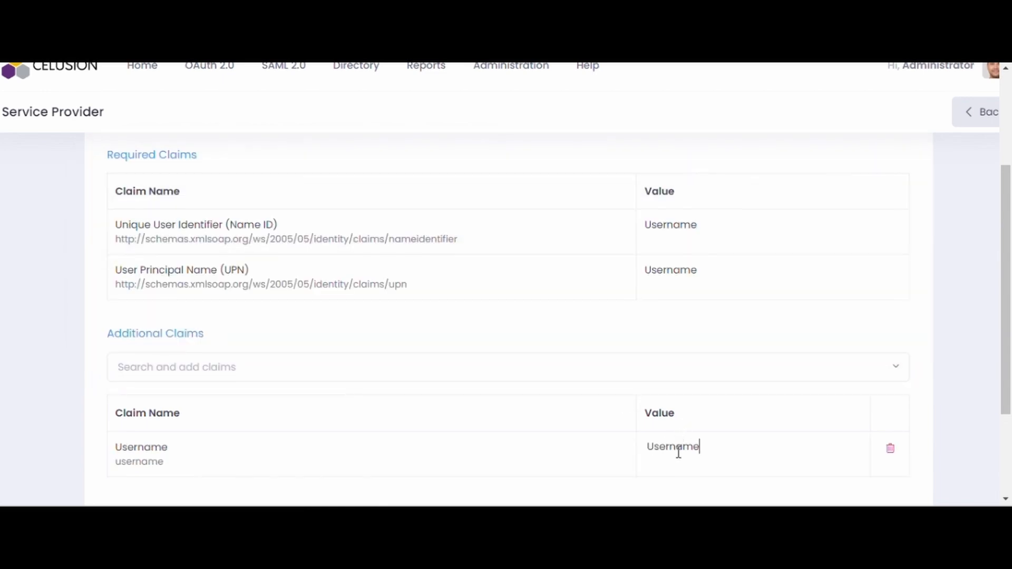
{"action": "scroll", "coordinate": [678, 452], "scroll_direction": "down", "scroll_amount": 1}
{"action": "scroll", "coordinate": [679, 453], "scroll_direction": "down", "scroll_amount": 3}
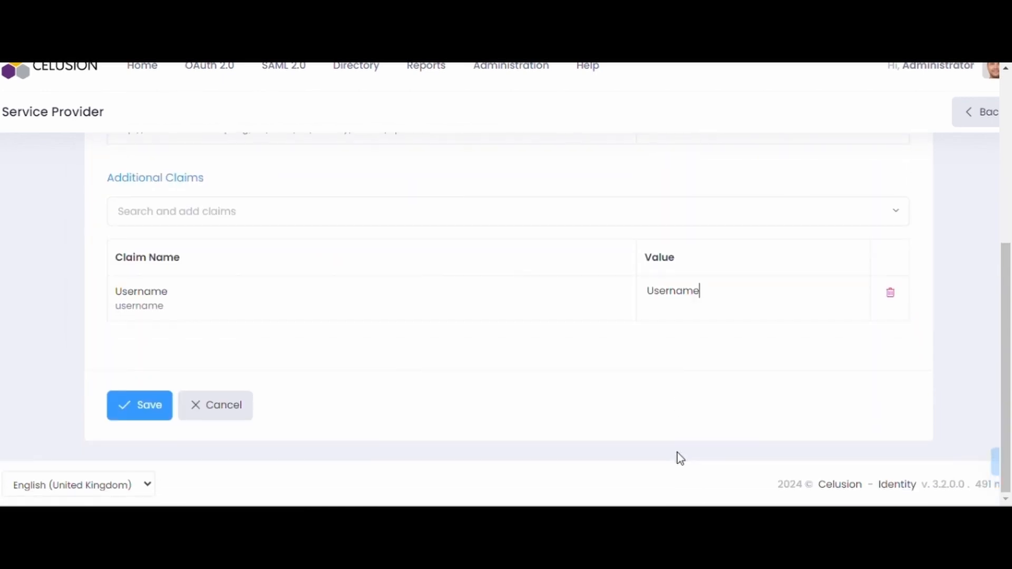
{"action": "left_click", "coordinate": [127, 418]}
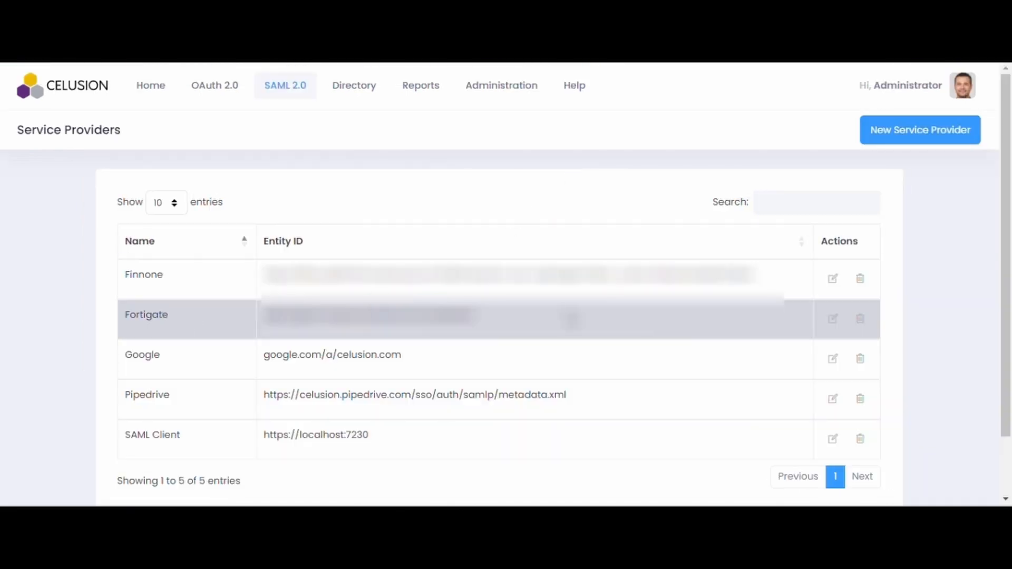